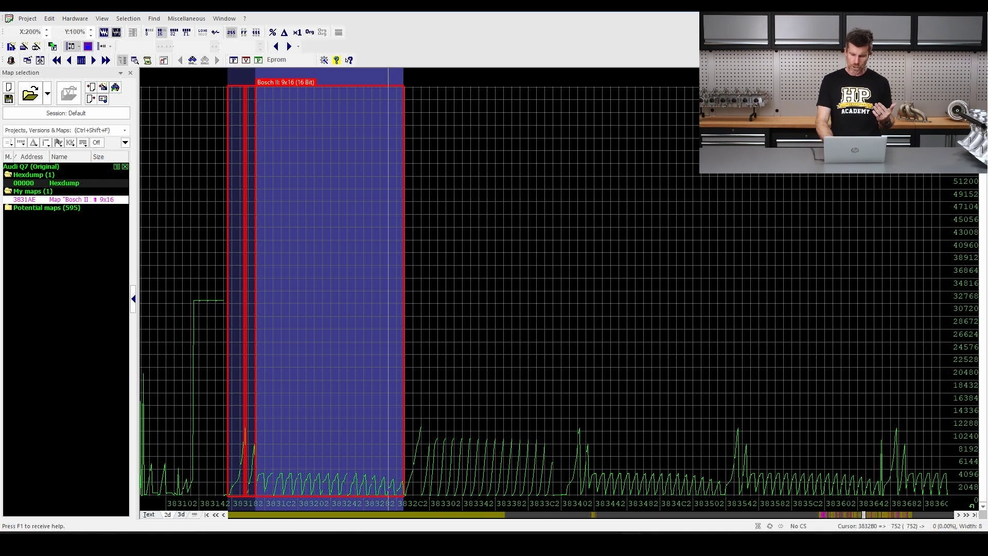
Step: Check the Driver Requested Torque.jpg reference image, and switch back to the Audi Q7 project in WinOLS
{"action": "mouse_move", "coordinate": [653, 545]}
{"action": "left_click", "coordinate": [597, 493]}
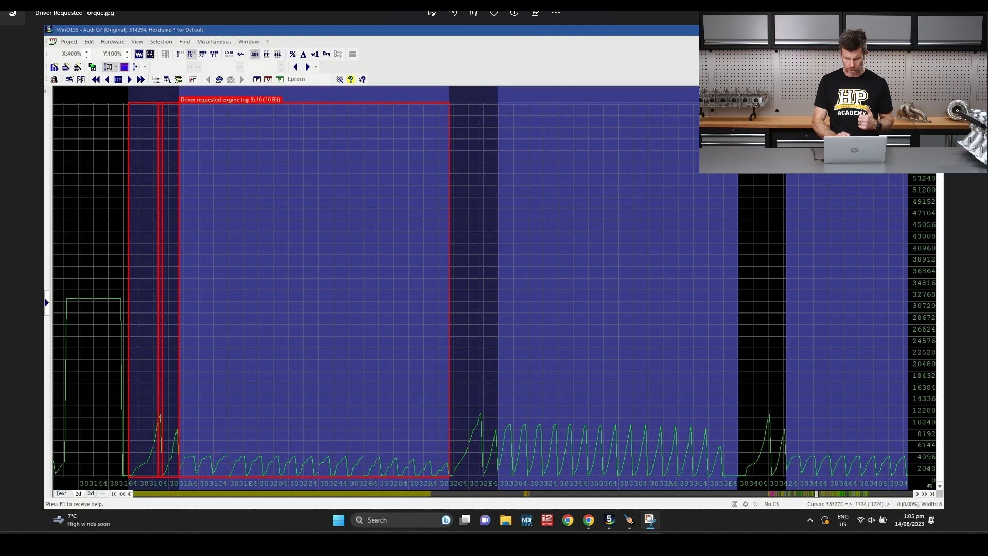
{"action": "mouse_move", "coordinate": [630, 520]}
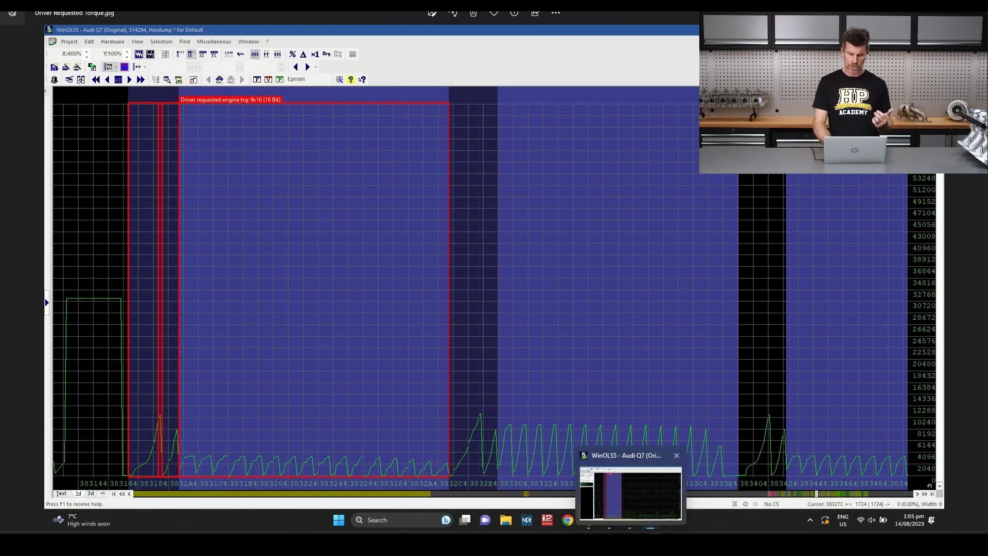
{"action": "left_click", "coordinate": [631, 492]}
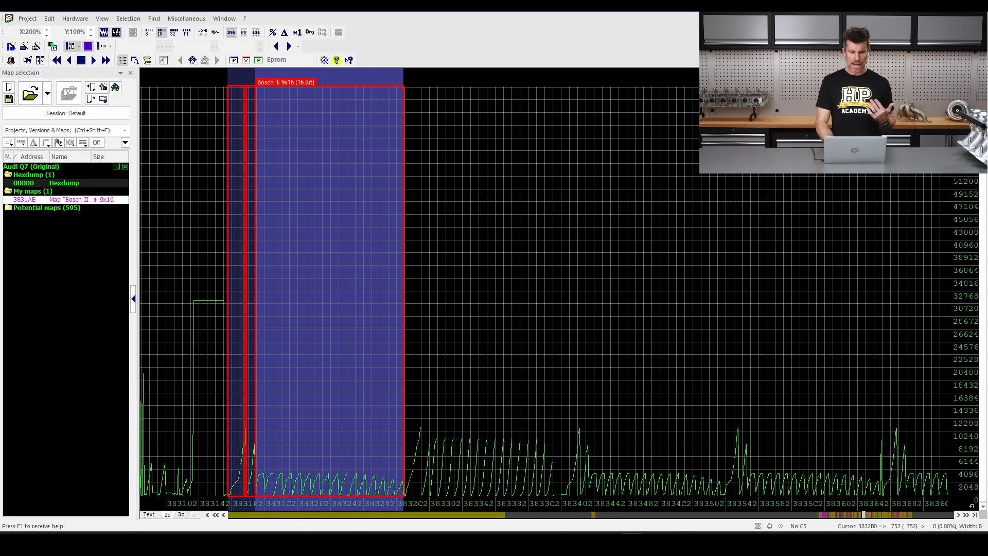
Step: Open the Bosch II 9x16 map as a table of values and bring up its Y-axis properties
{"action": "key", "text": "Return"}
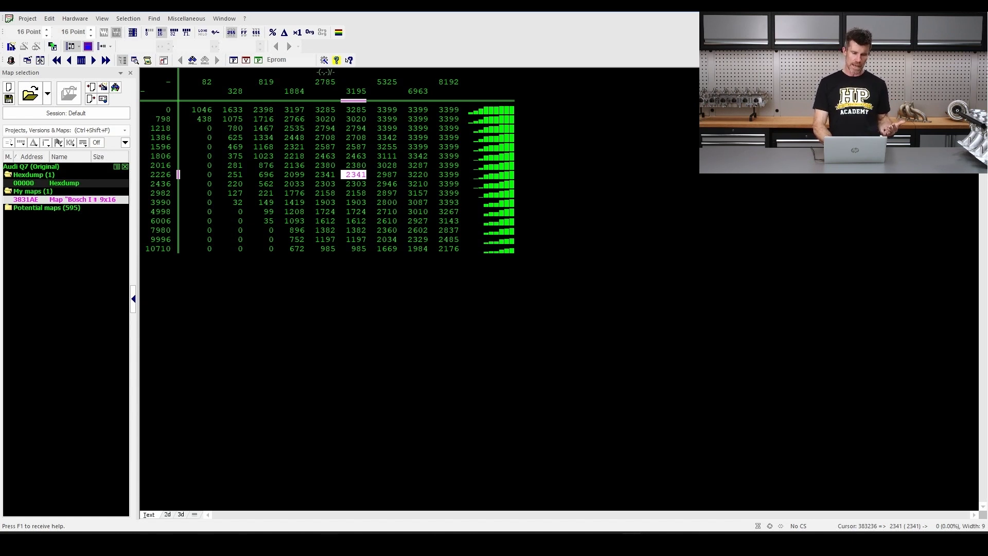
{"action": "double_click", "coordinate": [160, 174]}
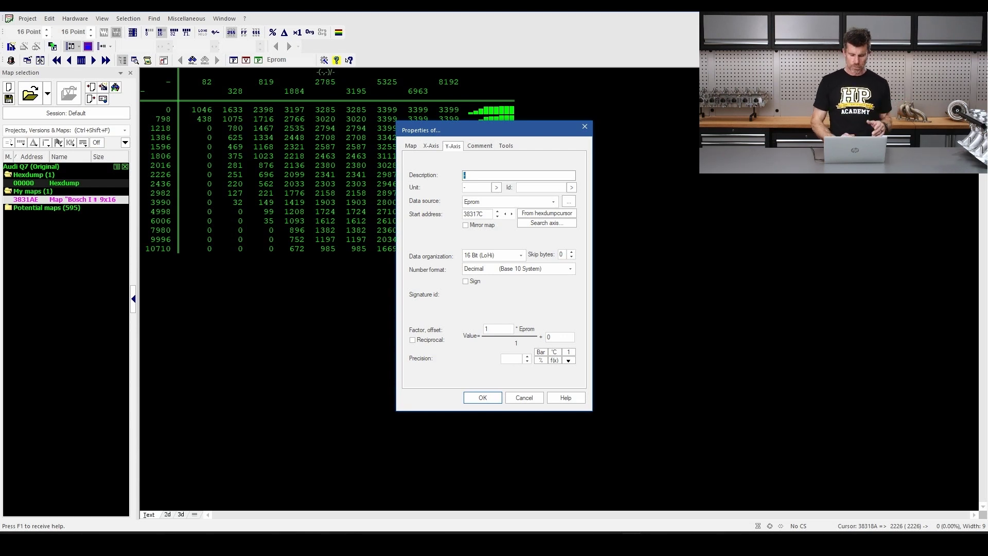
Step: Describe the Y axis as "Acellerator Position" with the unit %
{"action": "type", "text": "Ace"}
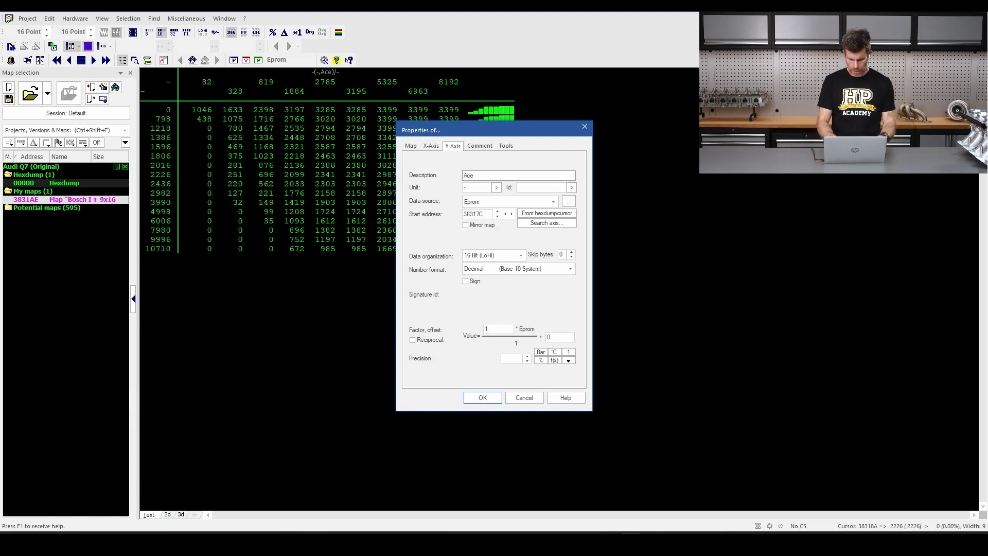
{"action": "type", "text": "llerator "}
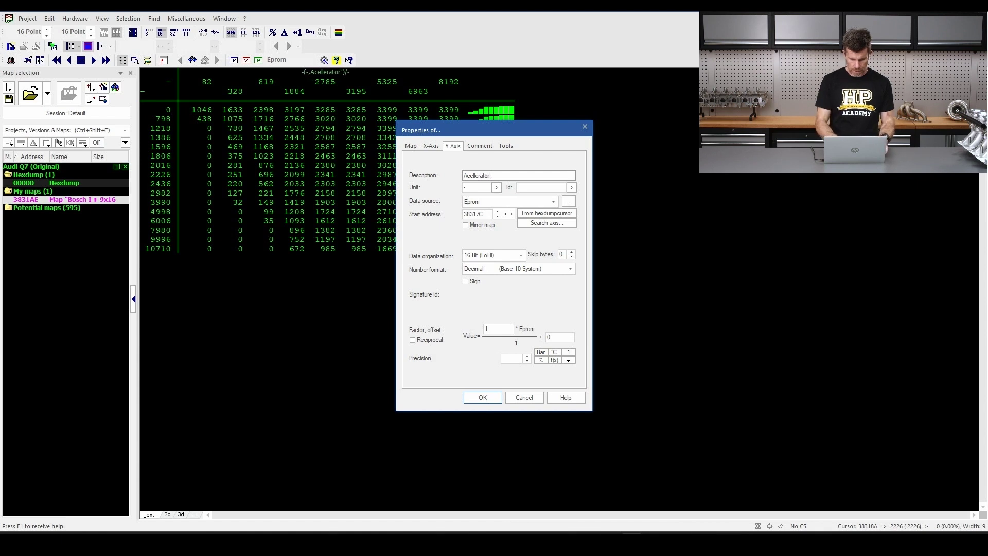
{"action": "type", "text": "Position"}
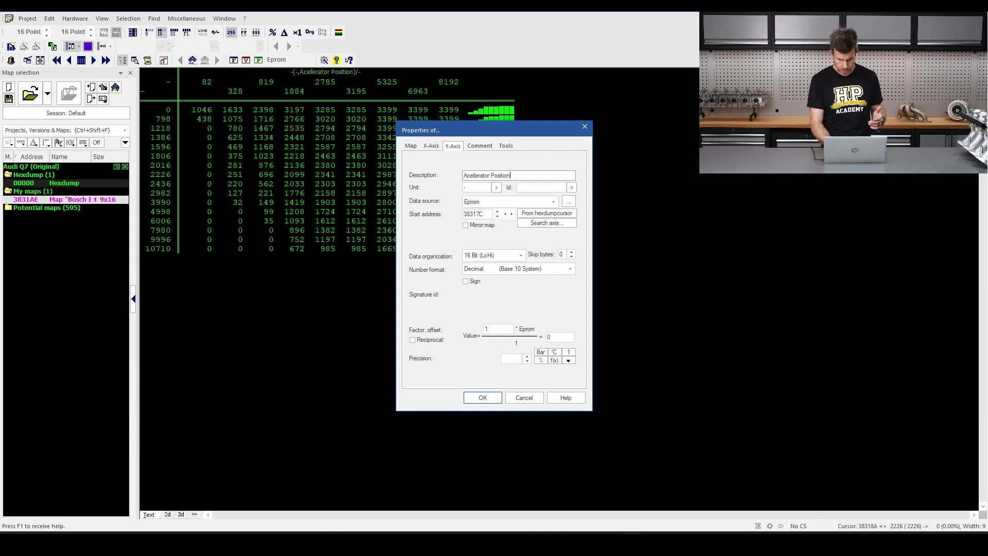
{"action": "left_click", "coordinate": [496, 188]}
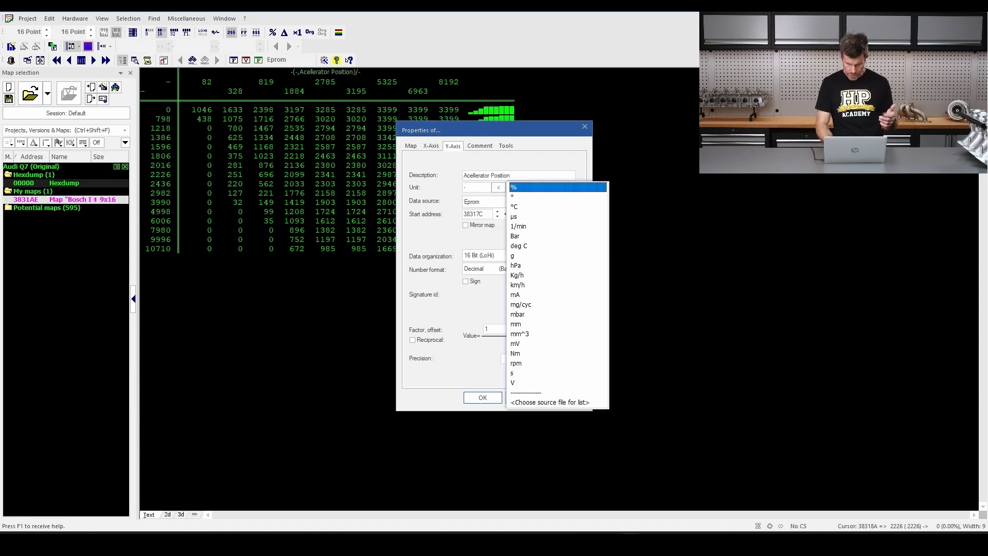
{"action": "key", "text": "Escape"}
{"action": "type", "text": "%"}
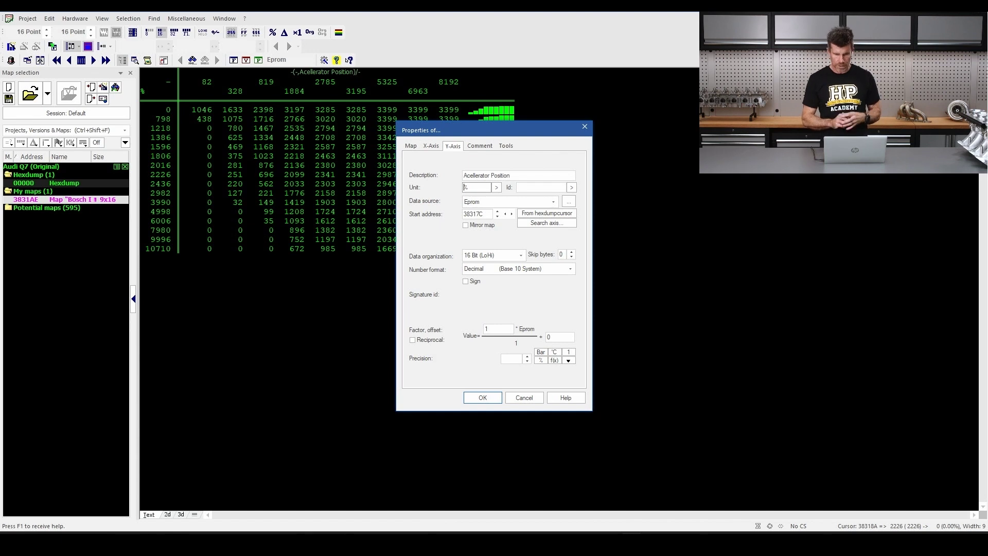
Step: Set the Y-axis description to "Engine Rpm" and its unit to 1/min
{"action": "key", "text": "shift+Tab"}
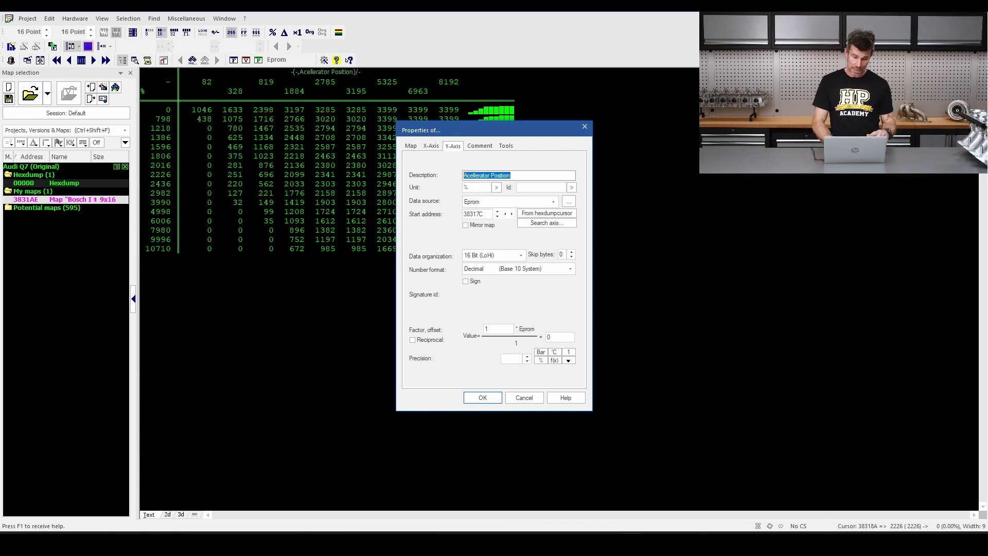
{"action": "type", "text": "Engine "}
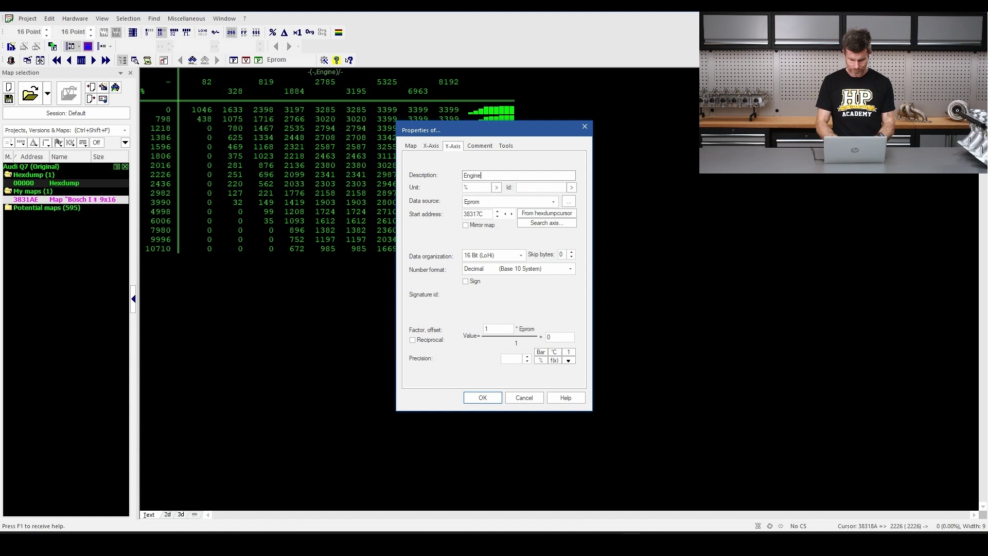
{"action": "type", "text": "Rpm"}
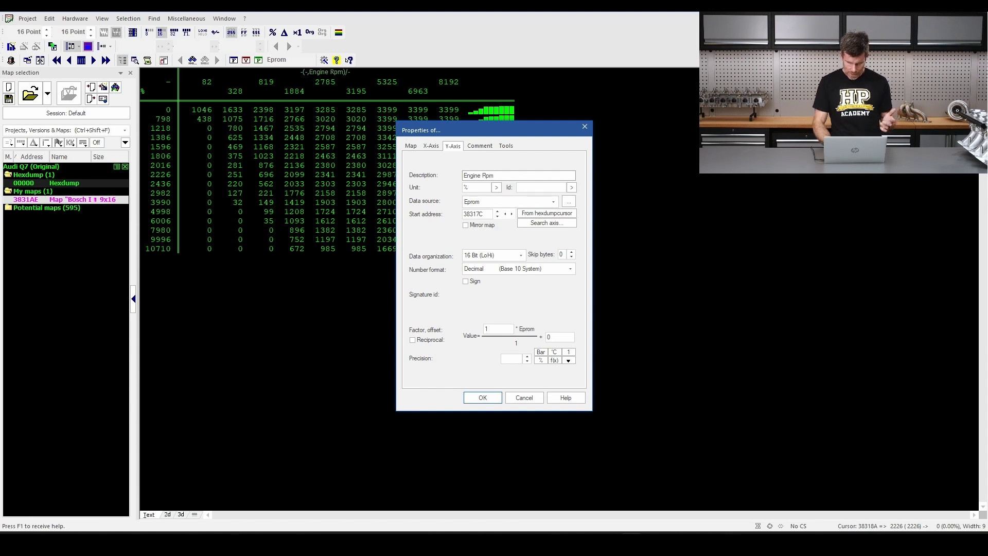
{"action": "key", "text": "Tab"}
{"action": "key", "text": "Tab"}
{"action": "key", "text": "space"}
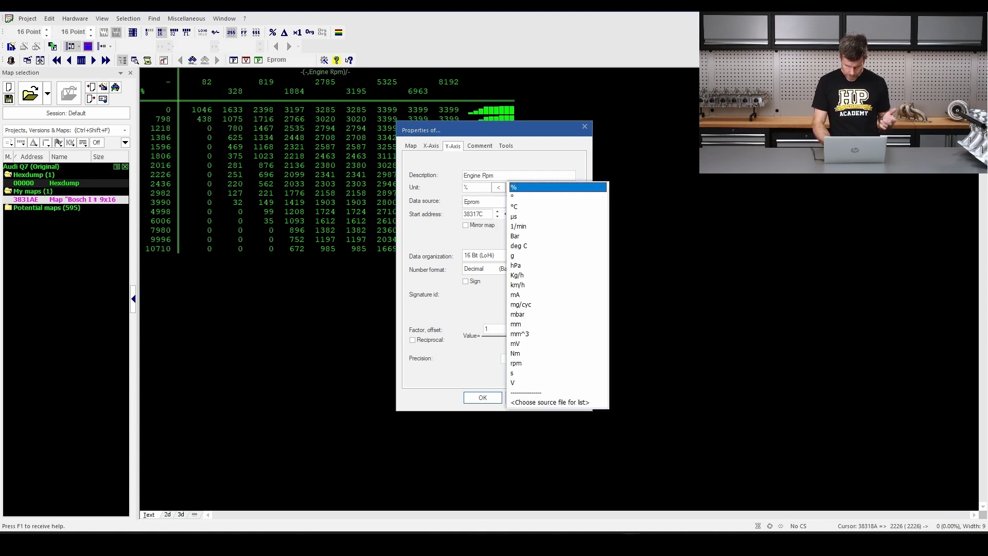
{"action": "key", "text": "Down"}
{"action": "key", "text": "Down"}
{"action": "key", "text": "Down"}
{"action": "key", "text": "Down"}
{"action": "key", "text": "Down"}
{"action": "key", "text": "Down"}
{"action": "key", "text": "Down"}
{"action": "key", "text": "Down"}
{"action": "key", "text": "Up"}
{"action": "key", "text": "Up"}
{"action": "key", "text": "Up"}
{"action": "key", "text": "Up"}
{"action": "key", "text": "Return"}
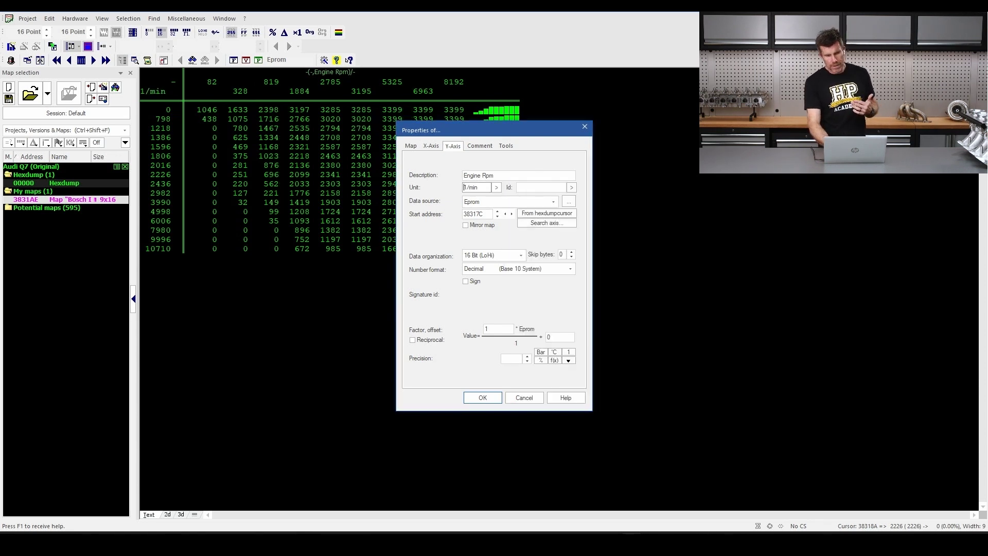
Step: Try a factor of 0.5 on the Y axis, and restore the factor to 1
{"action": "key", "text": "Tab"}
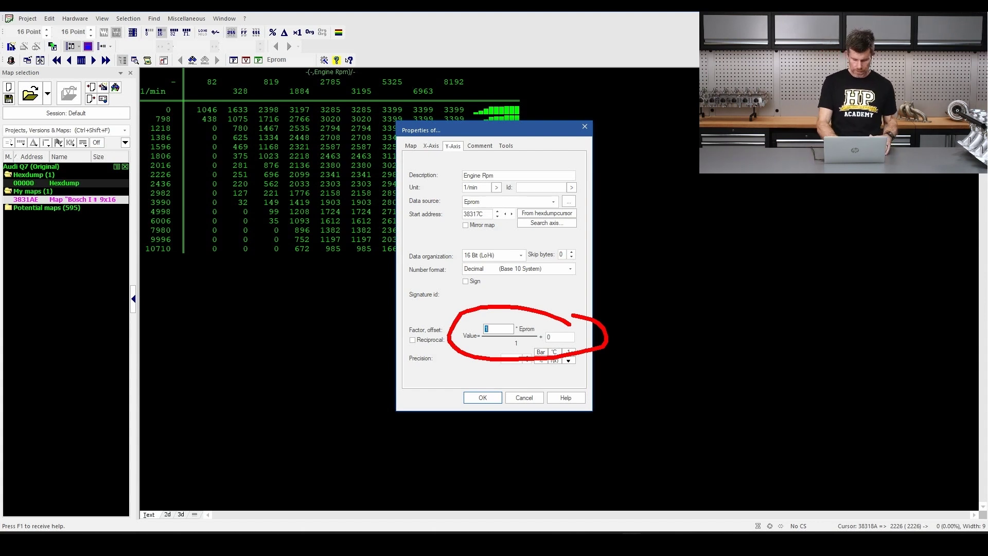
{"action": "type", "text": "0."}
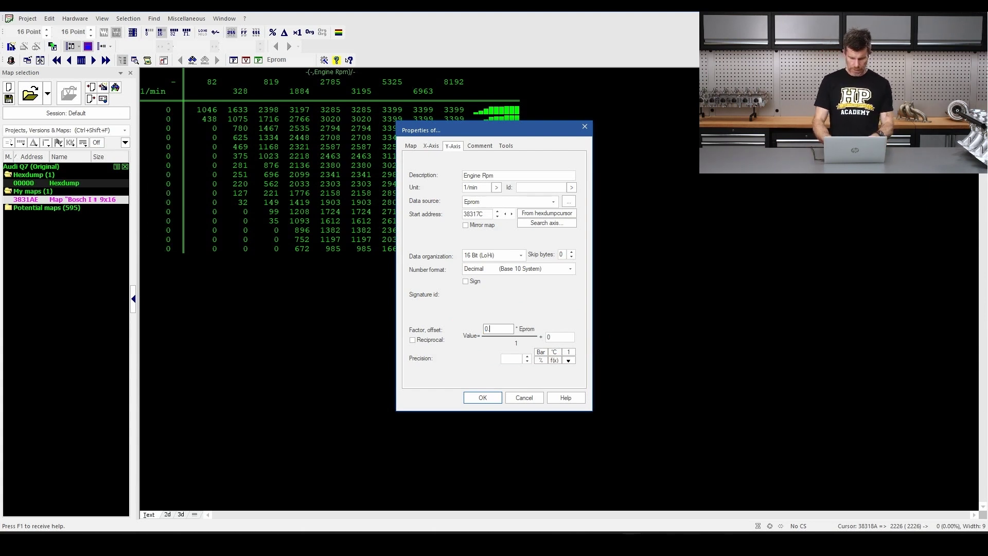
{"action": "type", "text": "5"}
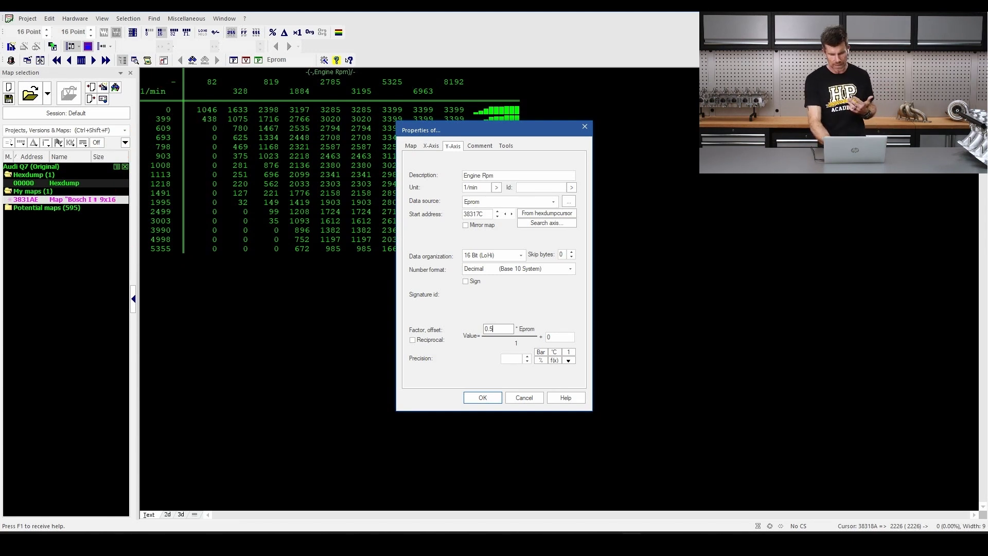
{"action": "key", "text": "BackSpace"}
{"action": "key", "text": "BackSpace"}
{"action": "key", "text": "BackSpace"}
{"action": "type", "text": "1"}
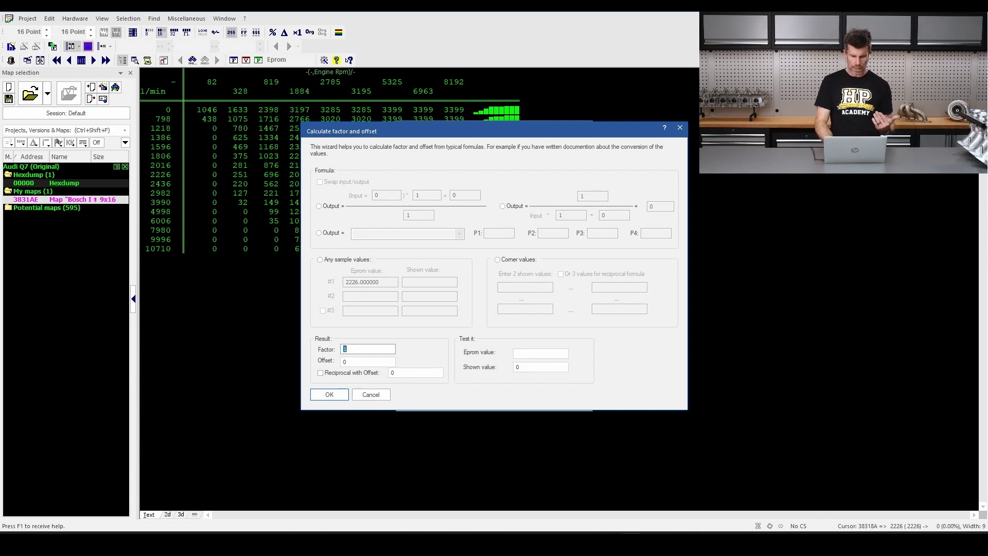
Step: Calculate the Y-axis factor with the linear output formula using a divisor of 2, and apply it
{"action": "left_click", "coordinate": [318, 206]}
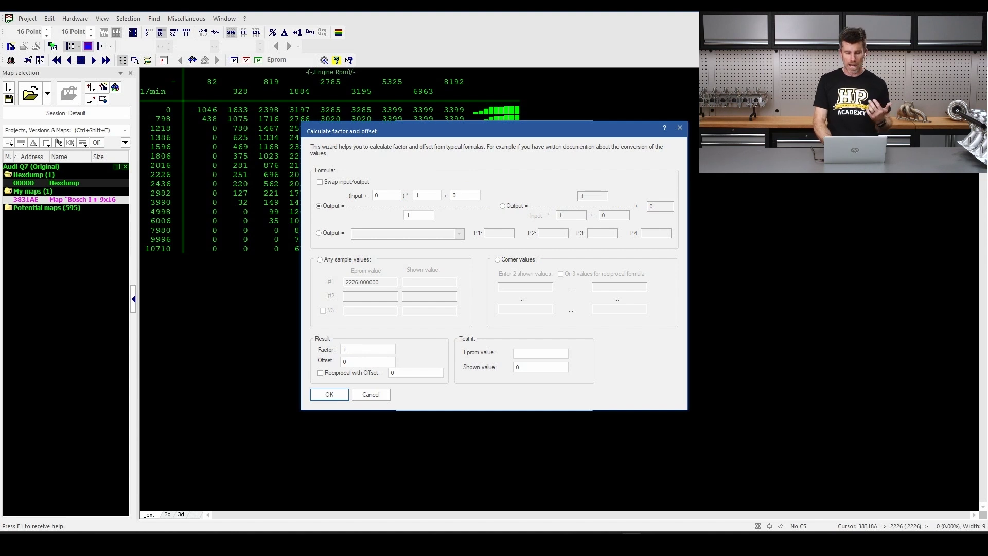
{"action": "double_click", "coordinate": [419, 215]}
{"action": "type", "text": "2"}
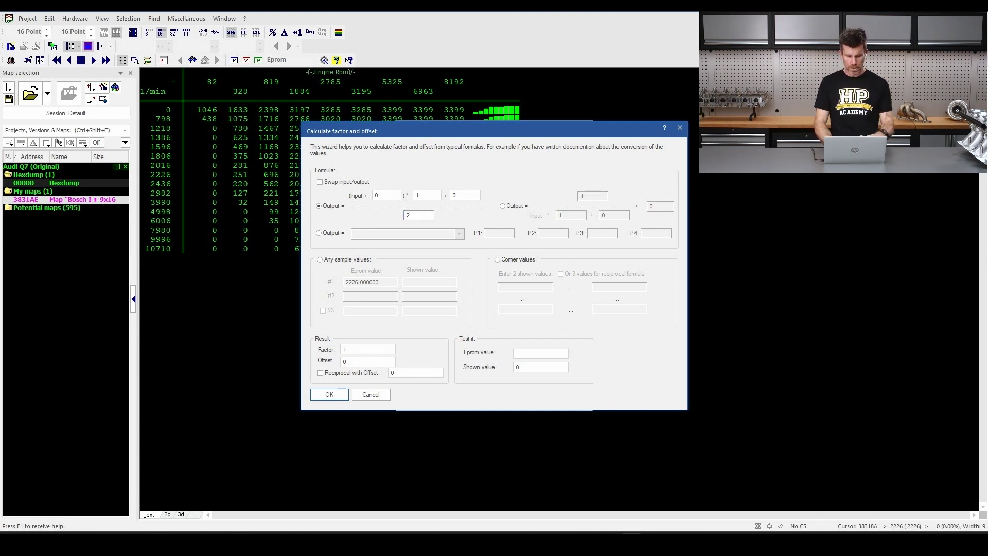
{"action": "left_click", "coordinate": [330, 394]}
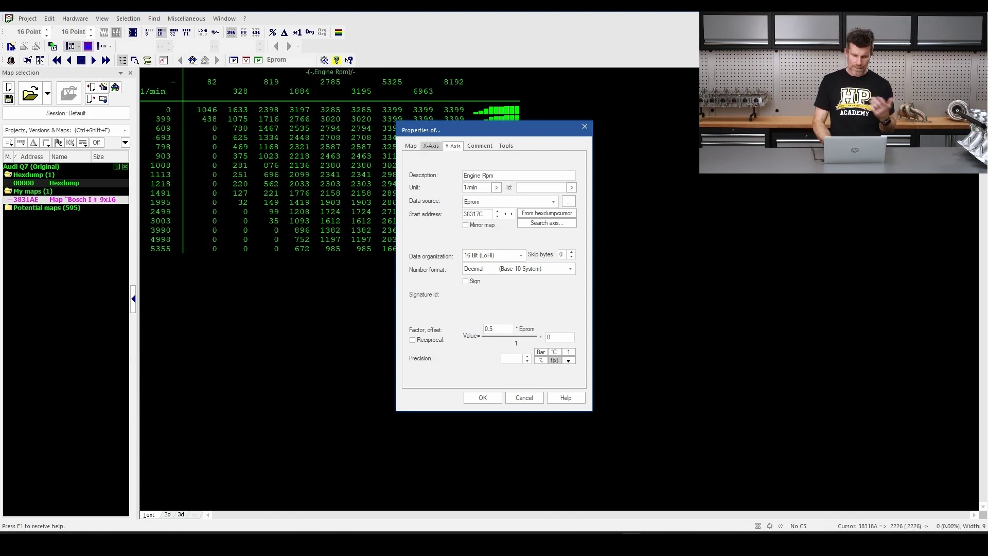
Step: Set the X-axis description to "Pedal Postion" and its unit to %
{"action": "left_click", "coordinate": [430, 146]}
{"action": "type", "text": "Pe"}
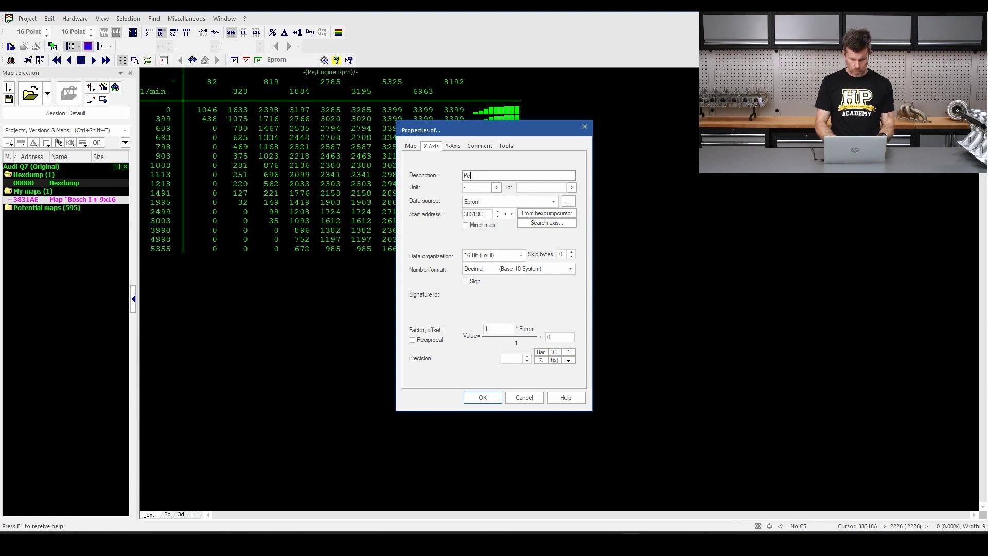
{"action": "type", "text": "dal Postion"}
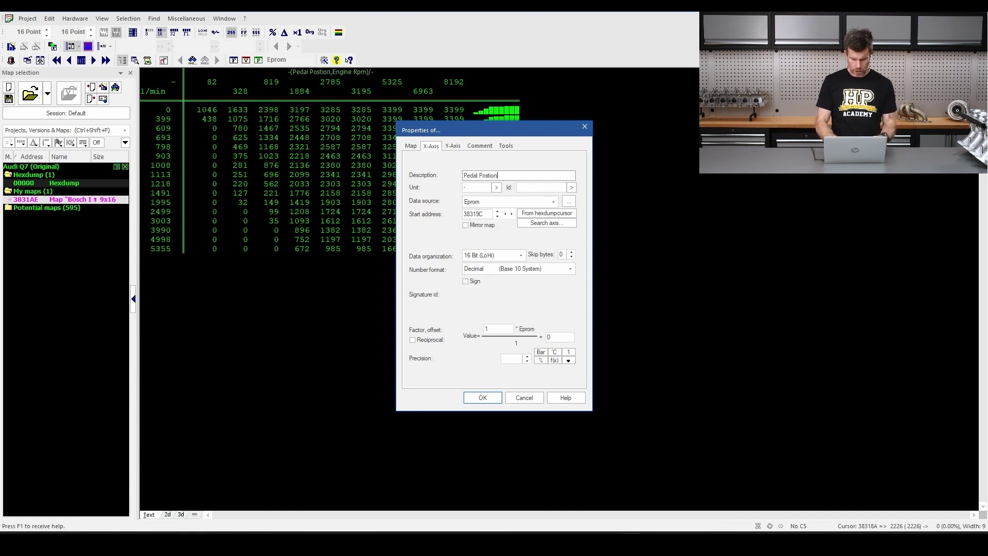
{"action": "left_click", "coordinate": [497, 187]}
{"action": "left_click", "coordinate": [530, 188]}
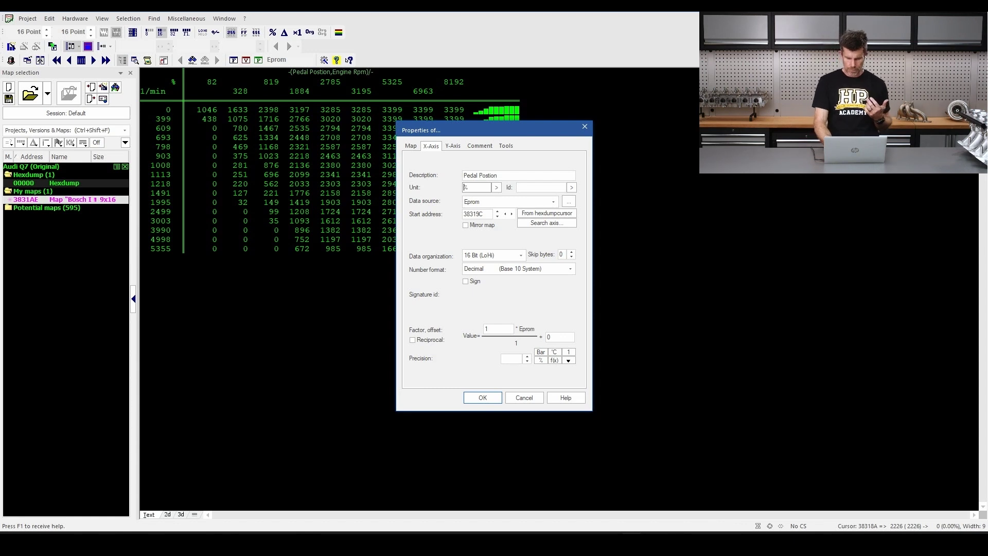
Step: Calculate the X-axis factor with the linear output formula using a divisor of 81.92, and set the axis precision to 1
{"action": "left_click", "coordinate": [554, 360]}
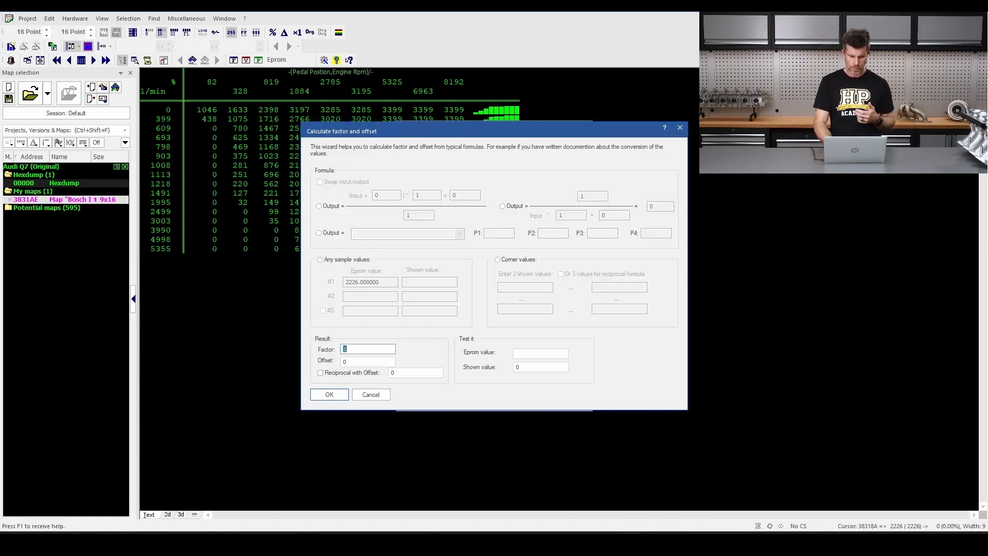
{"action": "left_click", "coordinate": [318, 206]}
{"action": "left_click_drag", "start_coordinate": [463, 131], "coordinate": [461, 160]}
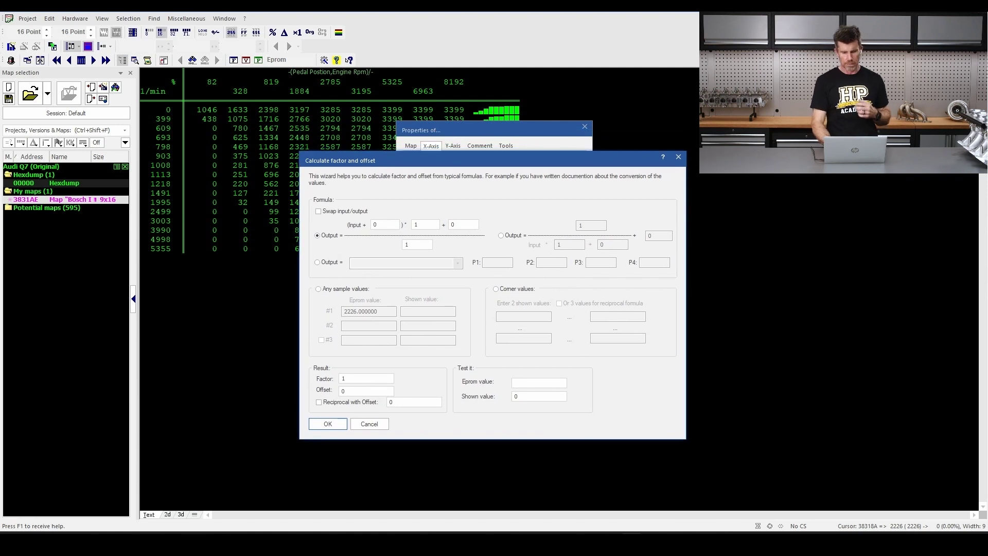
{"action": "left_click", "coordinate": [407, 245]}
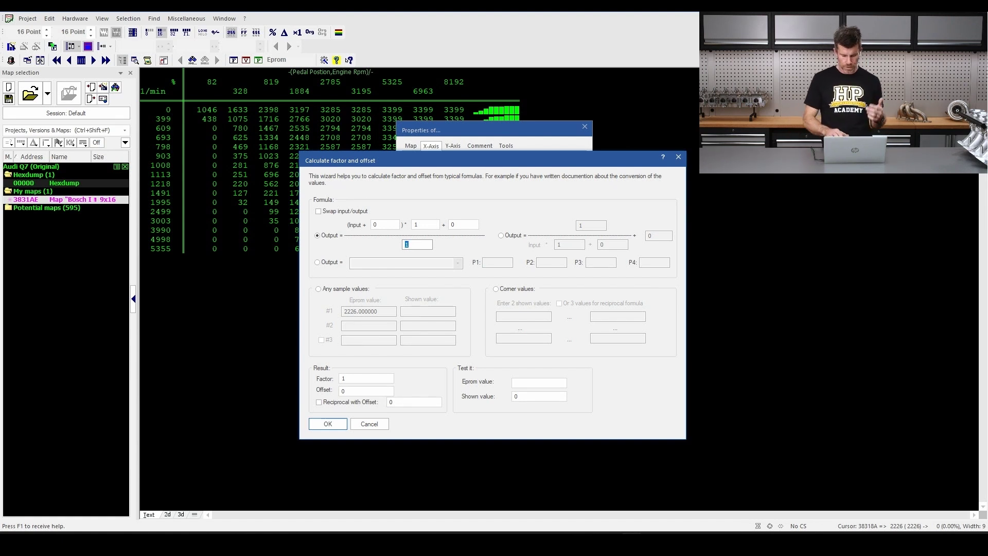
{"action": "type", "text": "81"}
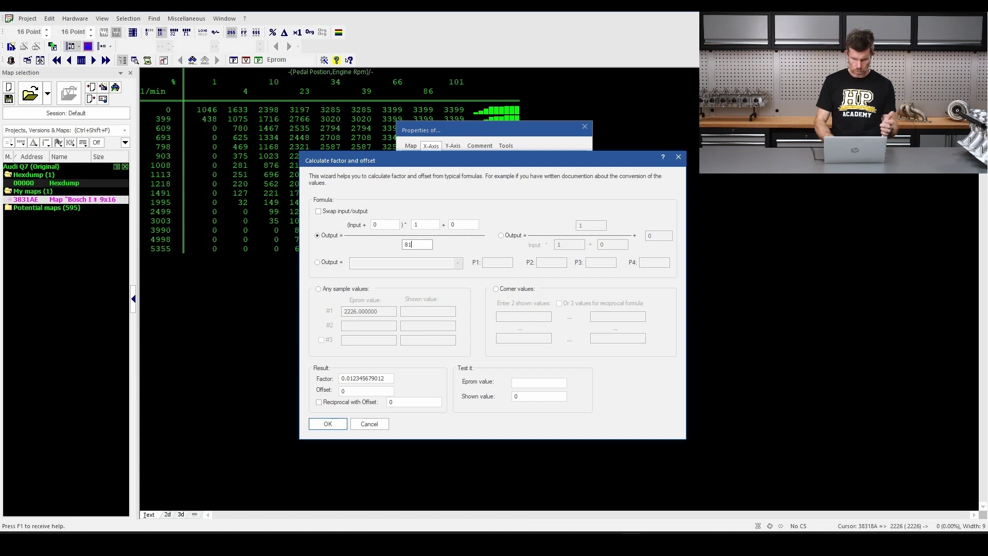
{"action": "type", "text": ".92"}
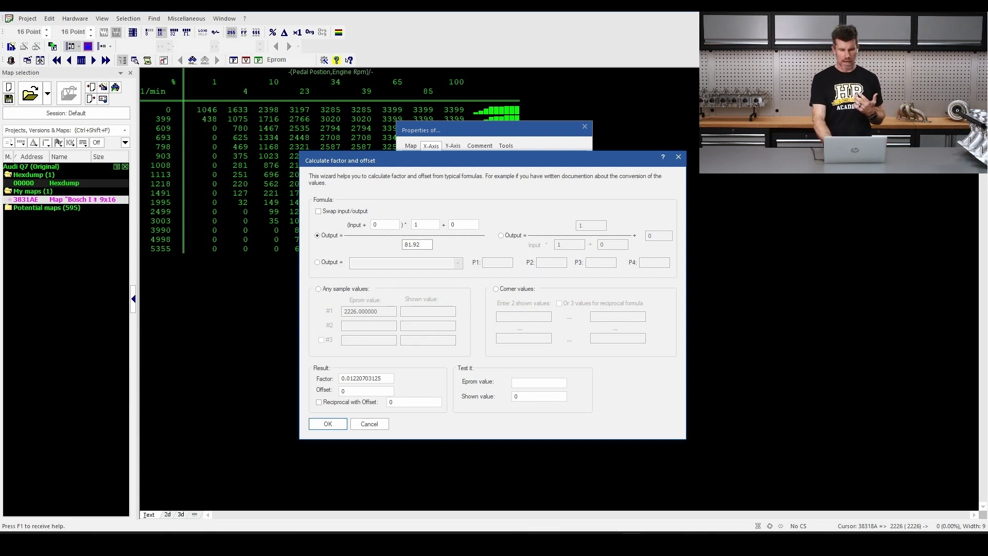
{"action": "key", "text": "Return"}
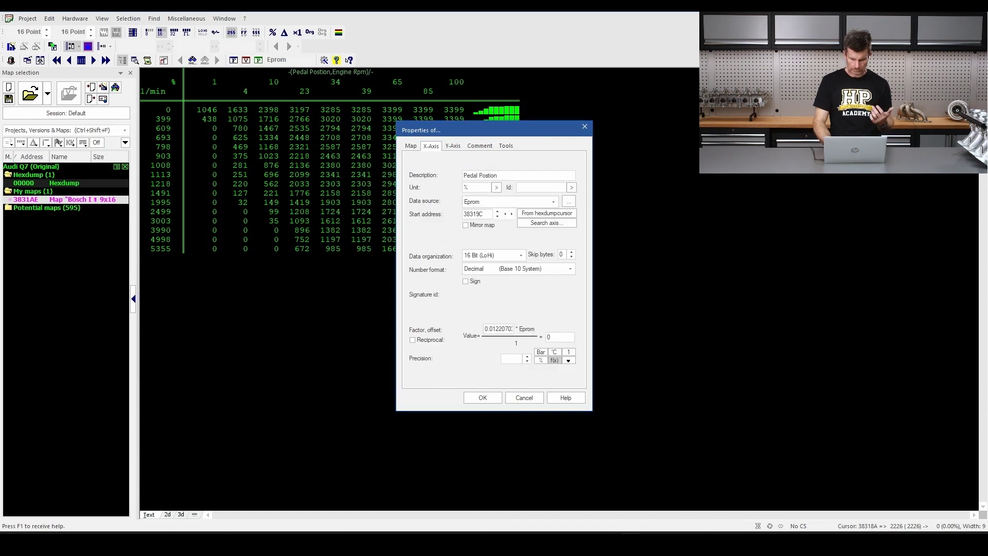
{"action": "left_click", "coordinate": [527, 356]}
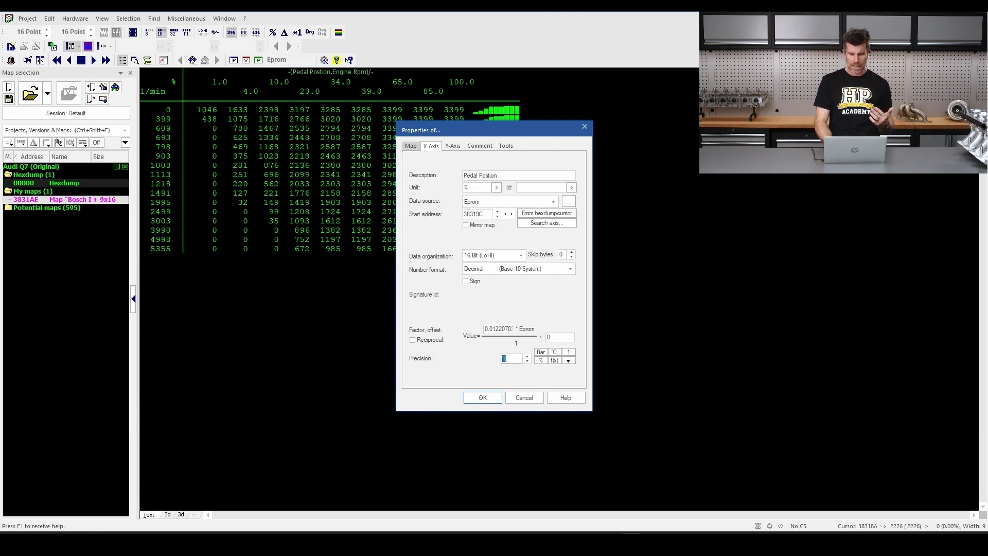
Step: Set the factor of the map's own values to 0.1 and their precision to 1
{"action": "left_click", "coordinate": [410, 146]}
{"action": "left_click_drag", "start_coordinate": [438, 130], "coordinate": [584, 131]}
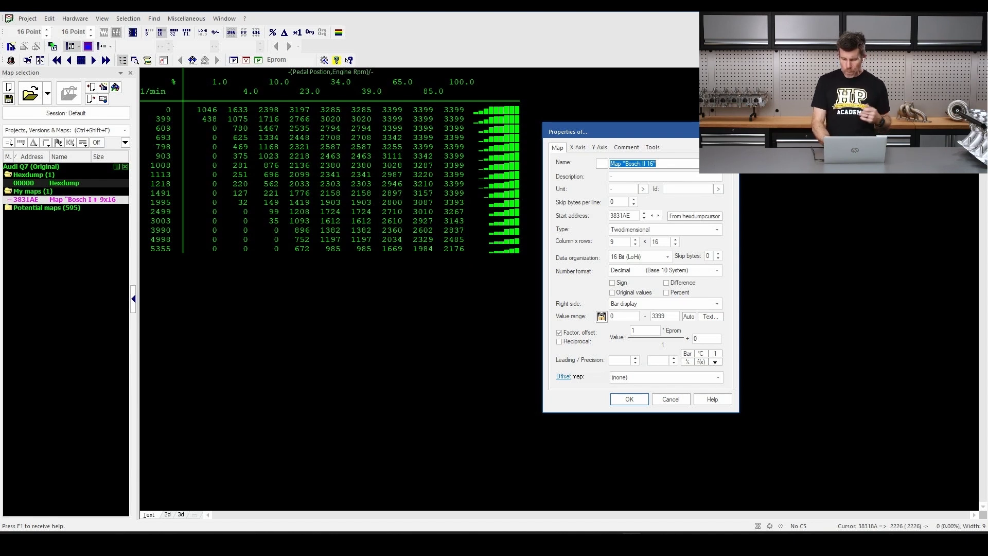
{"action": "double_click", "coordinate": [634, 330]}
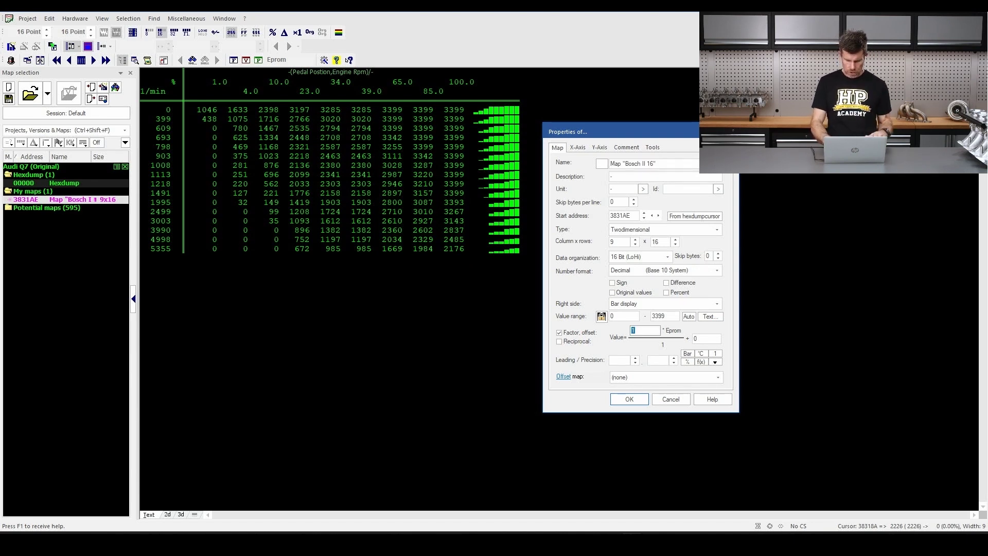
{"action": "type", "text": "0.1"}
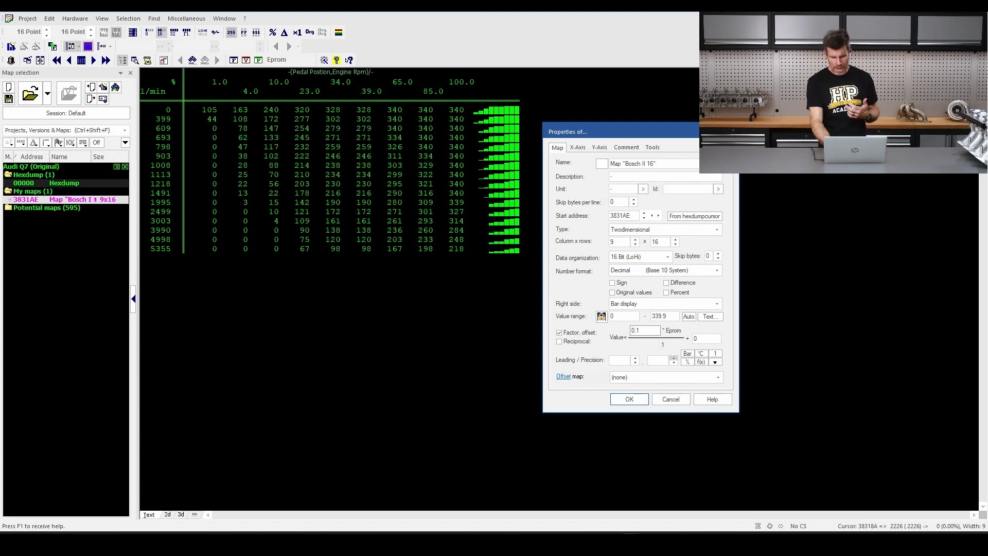
{"action": "left_click", "coordinate": [674, 358]}
{"action": "key", "text": "Return"}
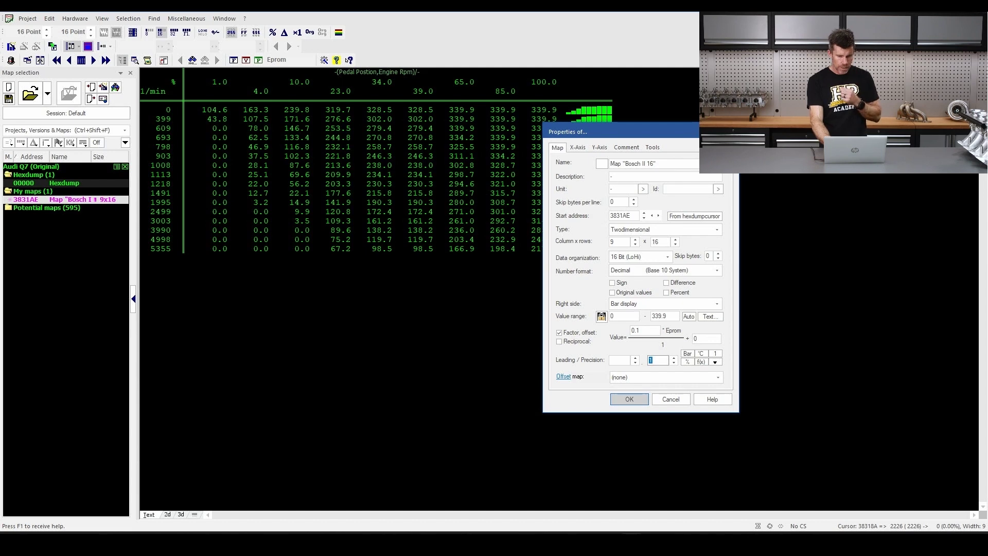